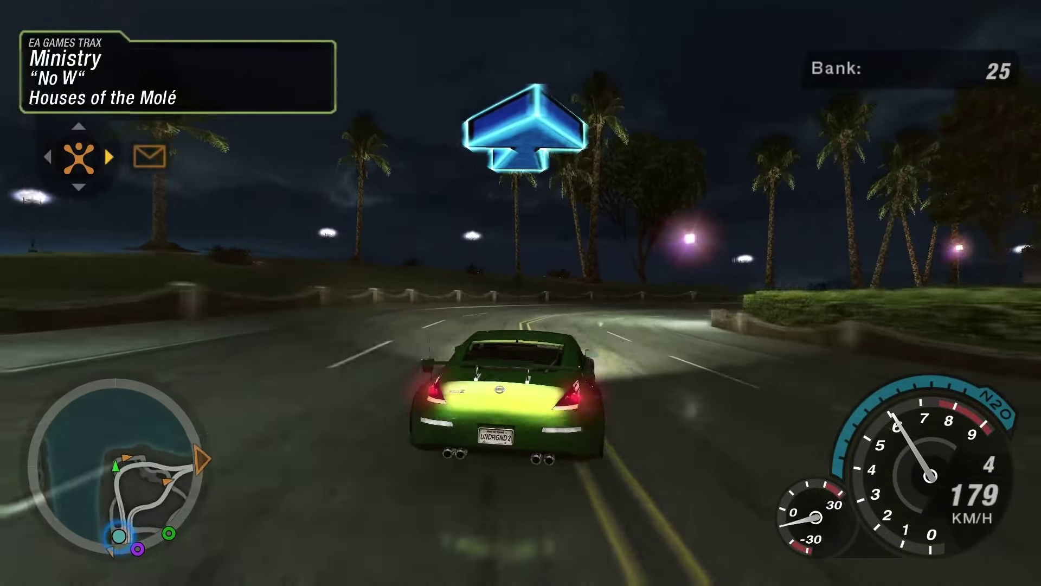
key(Right)
key(Down)
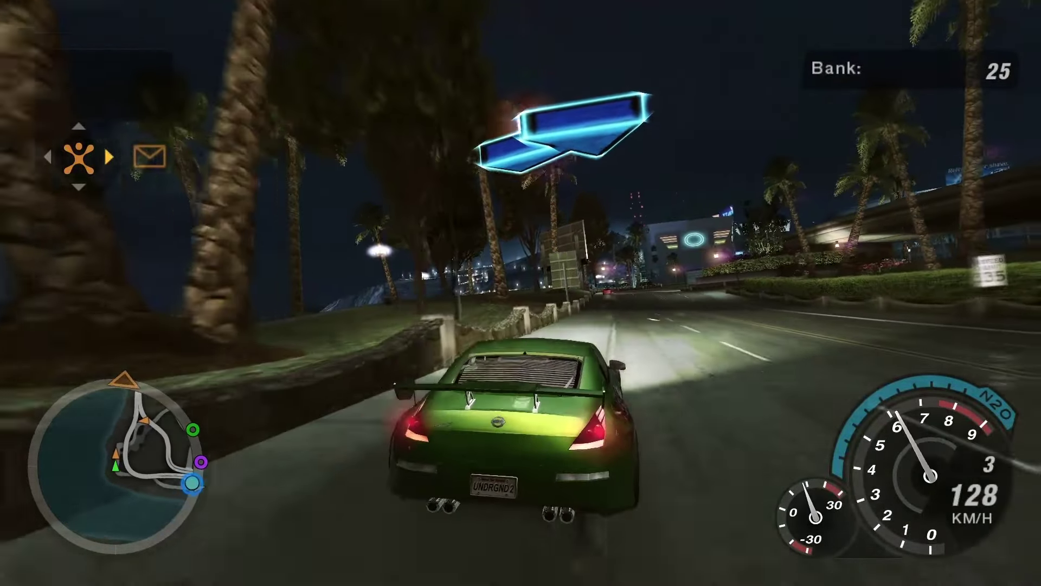
key(Up)
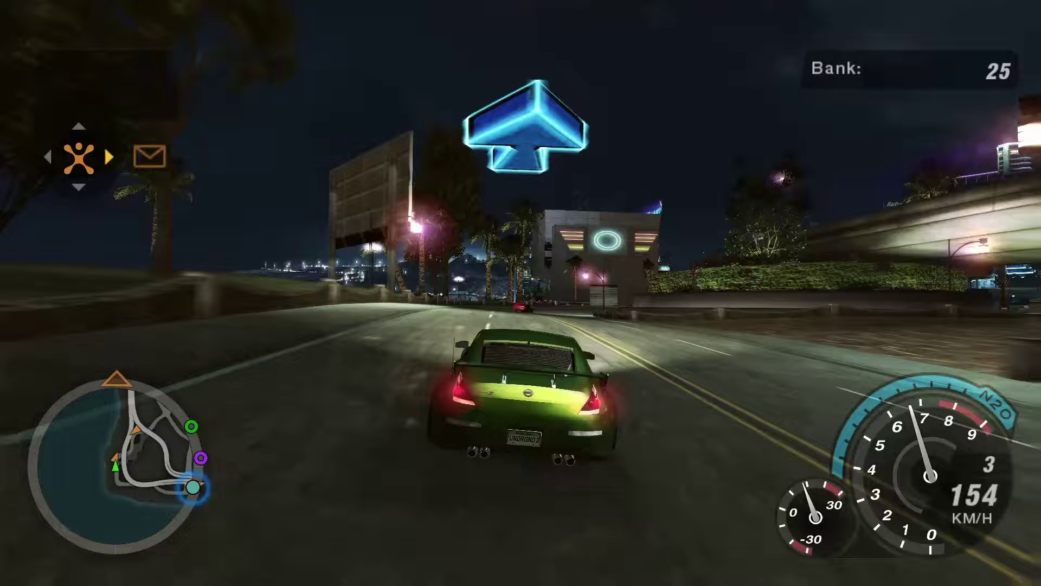
key(Right)
key(Down)
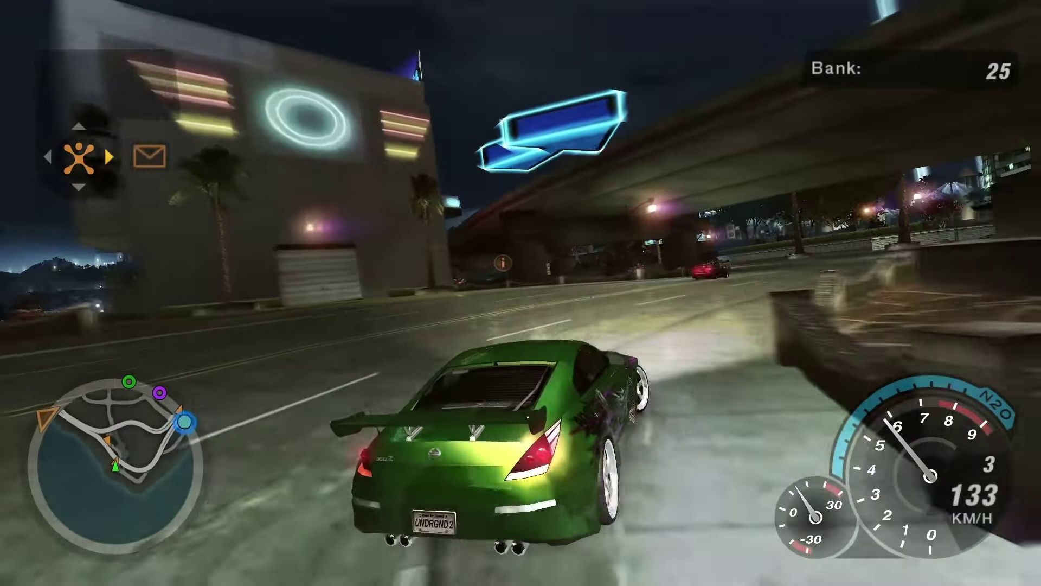
key(Up)
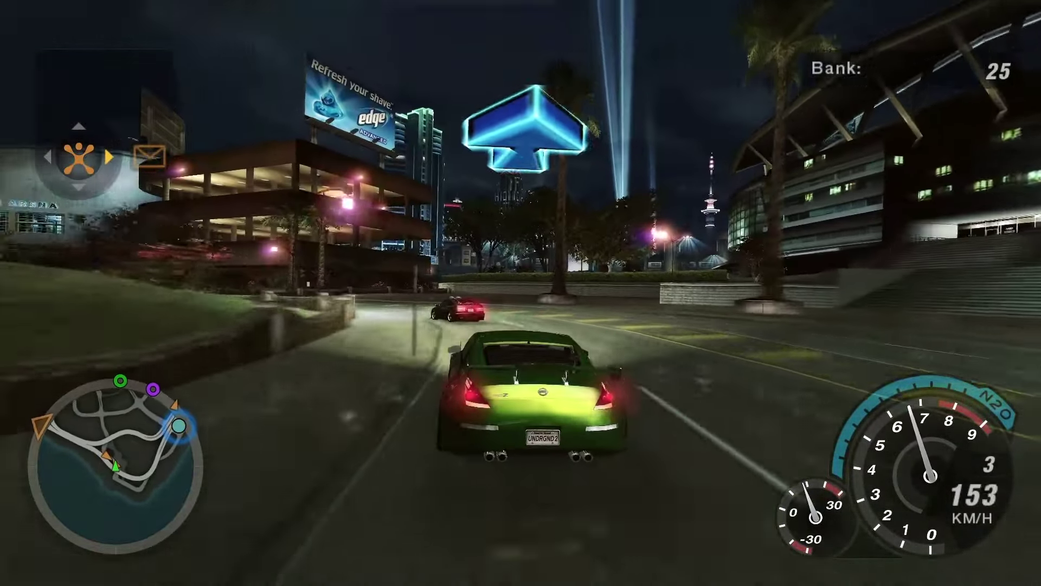
key(Left)
key(Up)
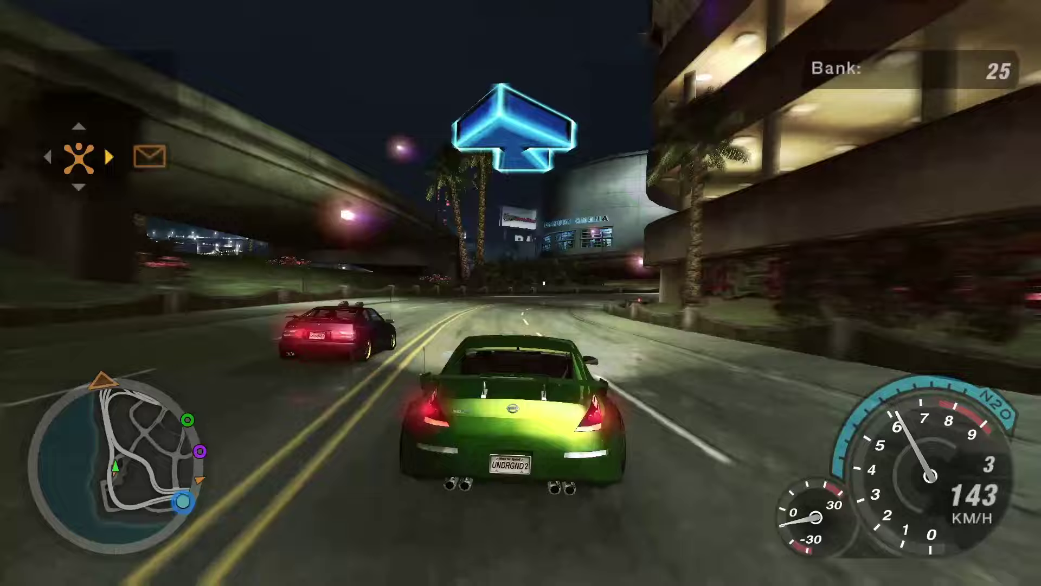
key(Left)
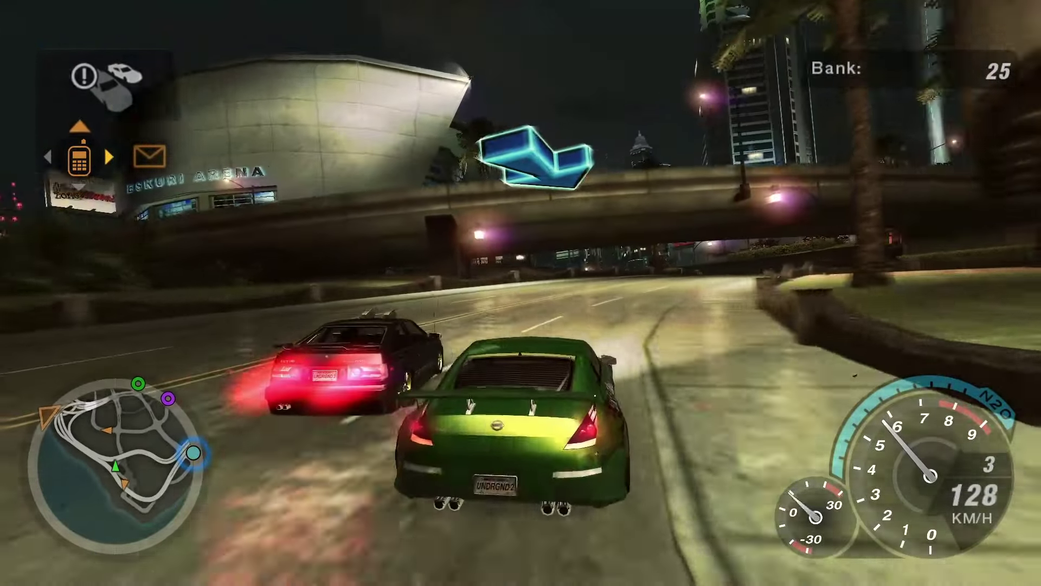
key(Left)
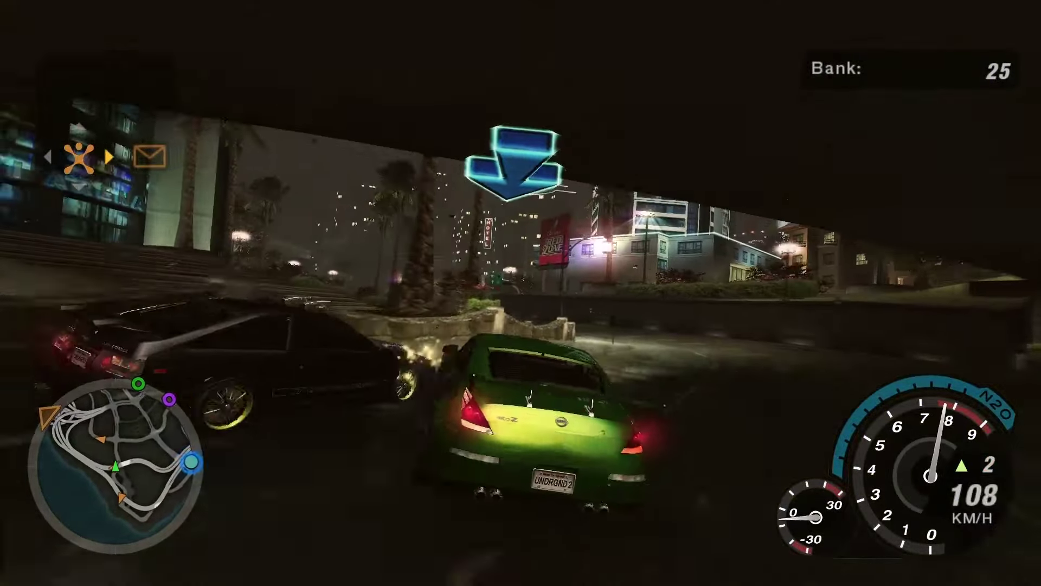
key(Left)
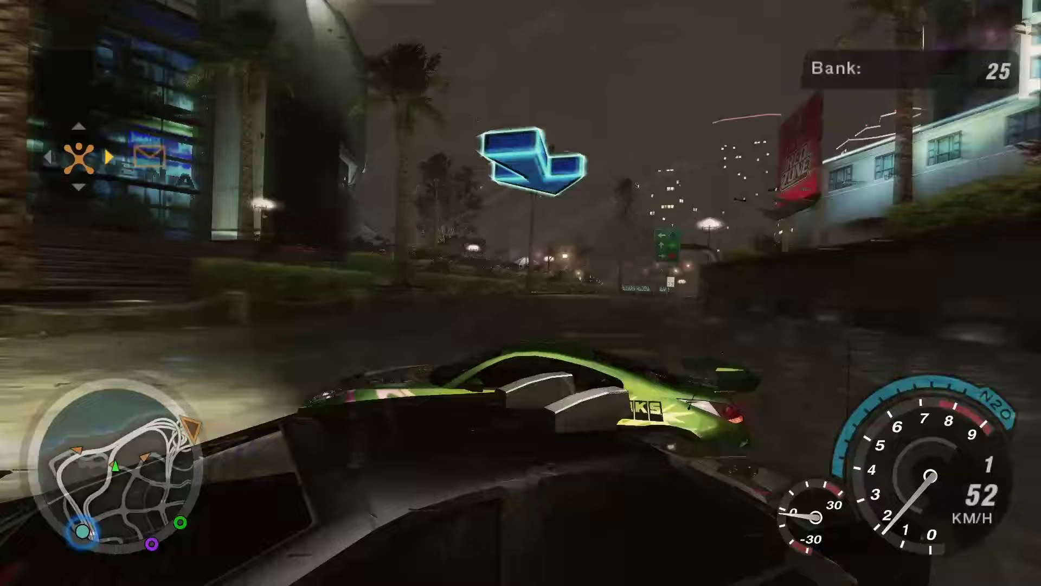
key(Left)
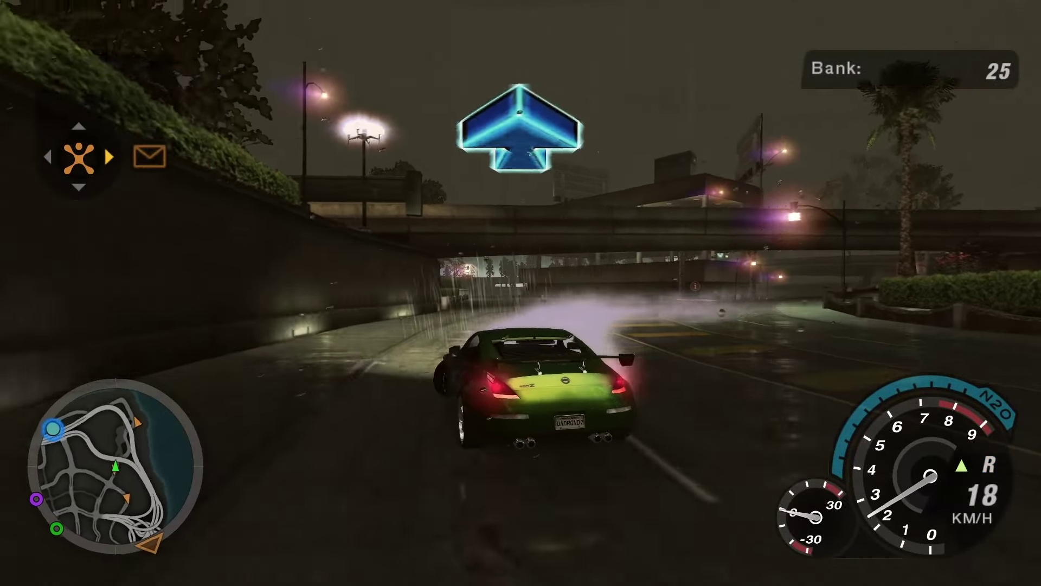
key(Up)
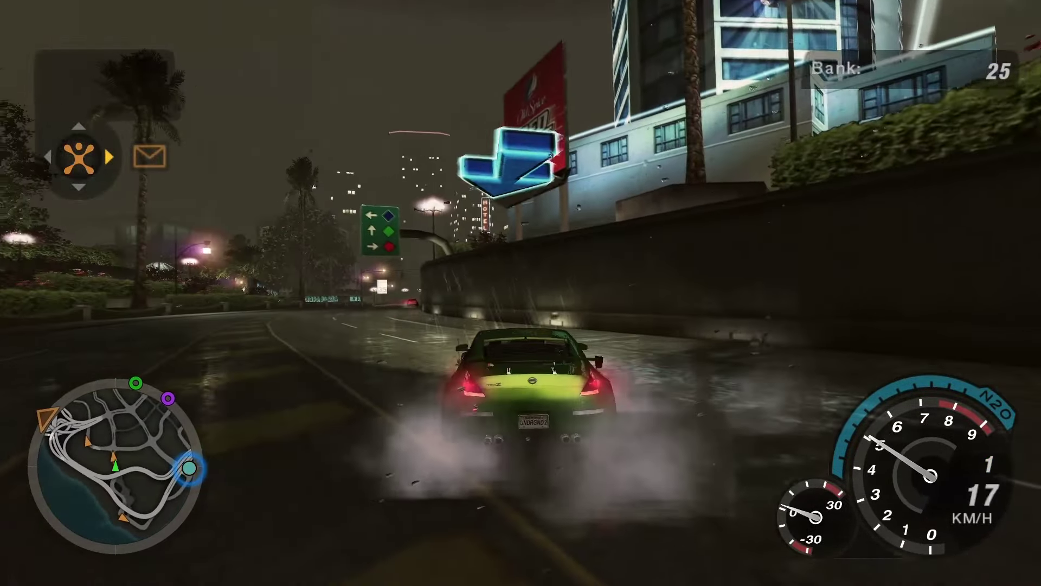
key(Up)
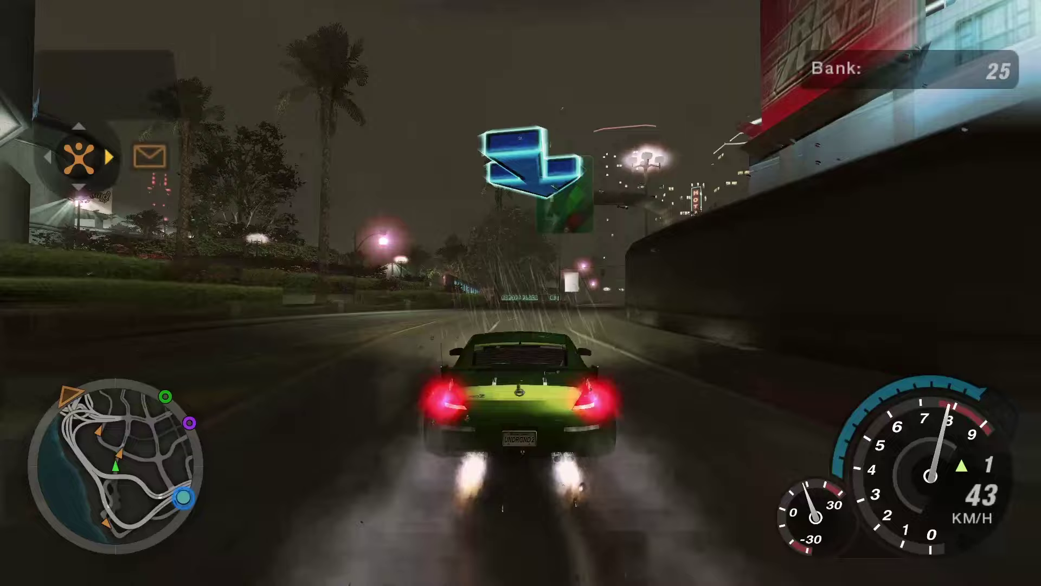
key(Up)
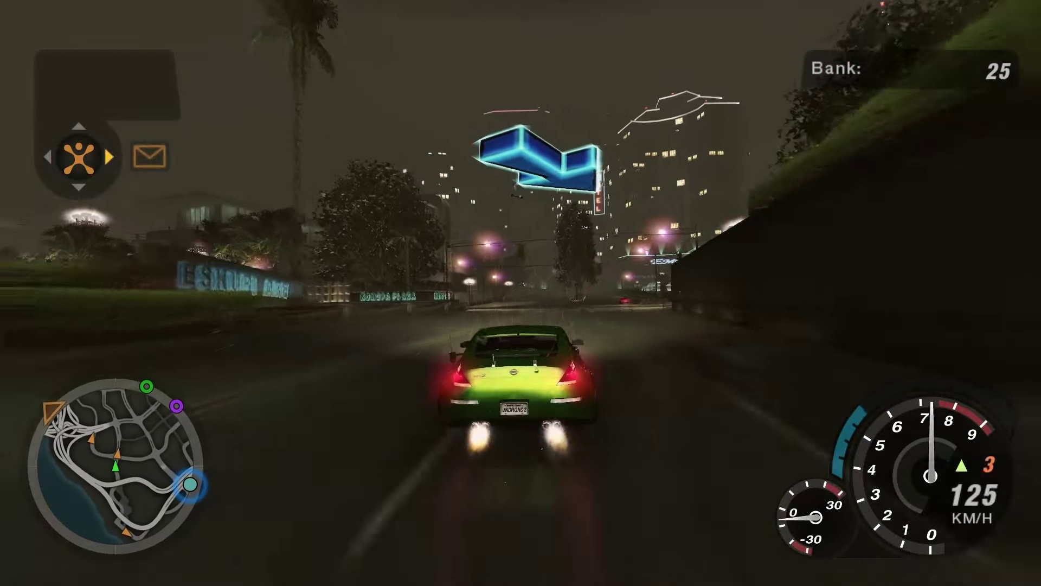
key(Up)
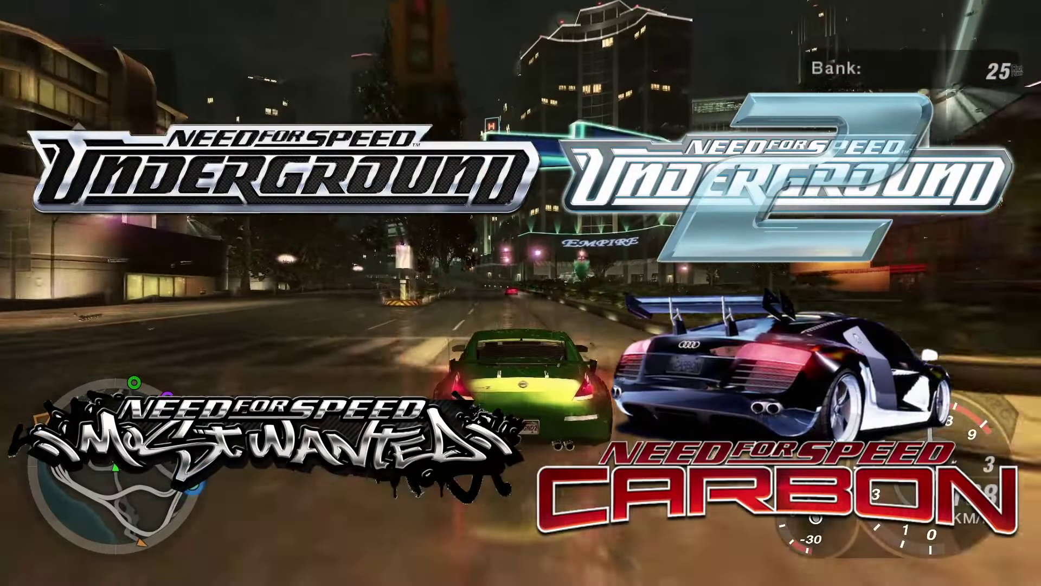
key(Up)
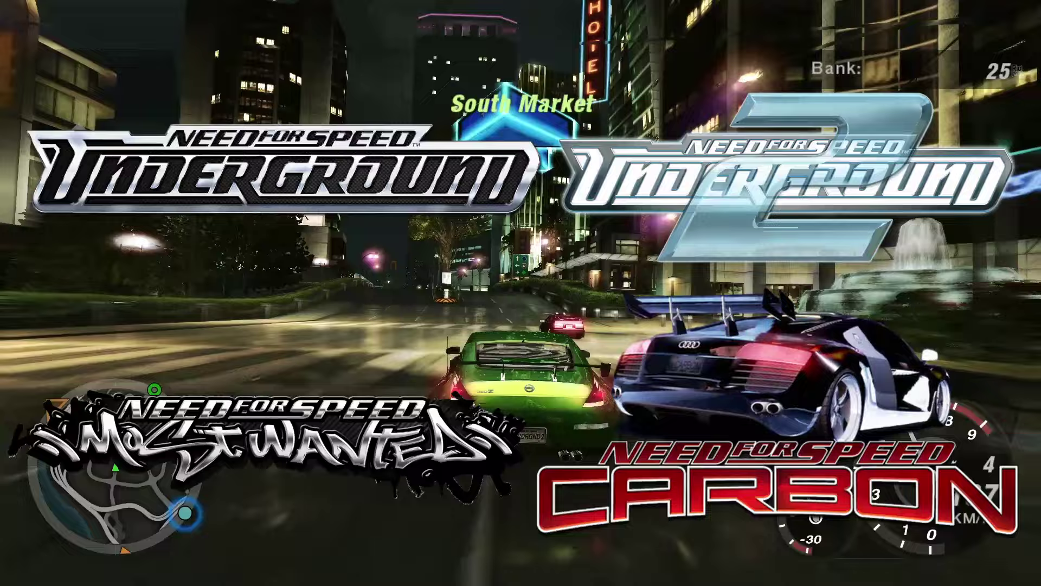
key(Up)
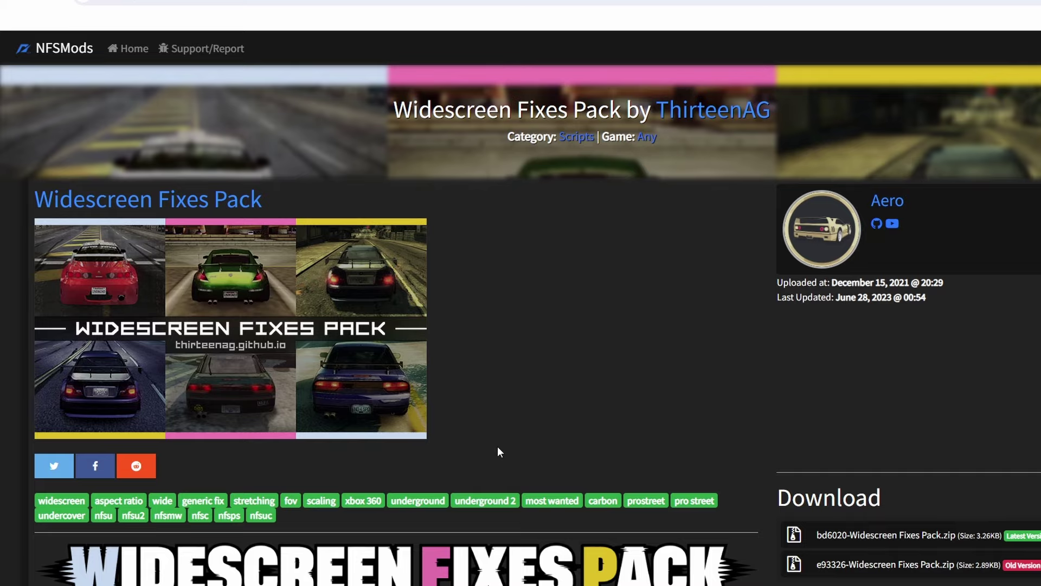
Look through the Widescreen Fixes Pack page on NFSMods, including the preview images of the supported games.
scroll(479, 307, down, 15)
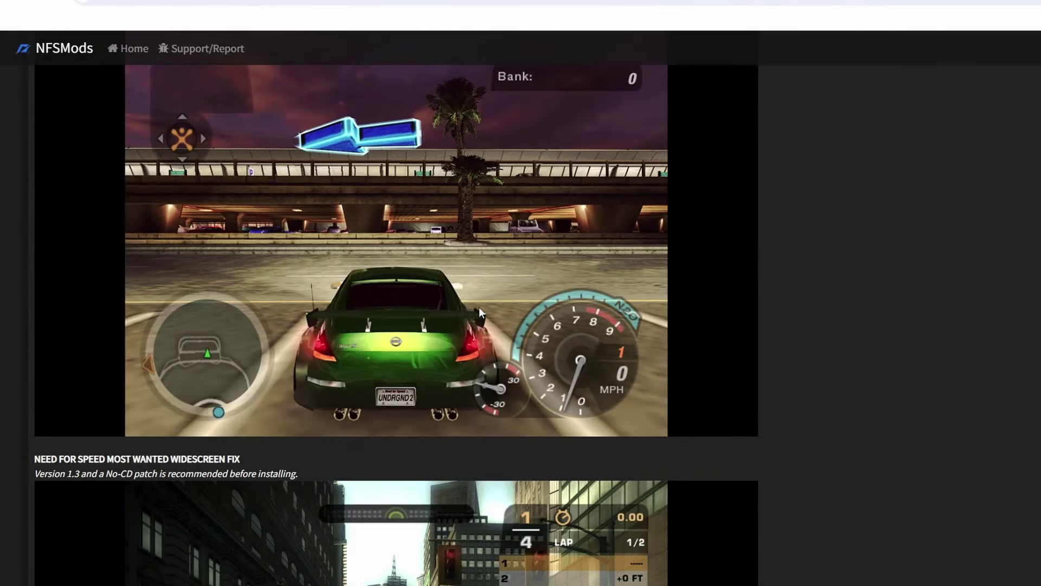
scroll(479, 306, up, 1)
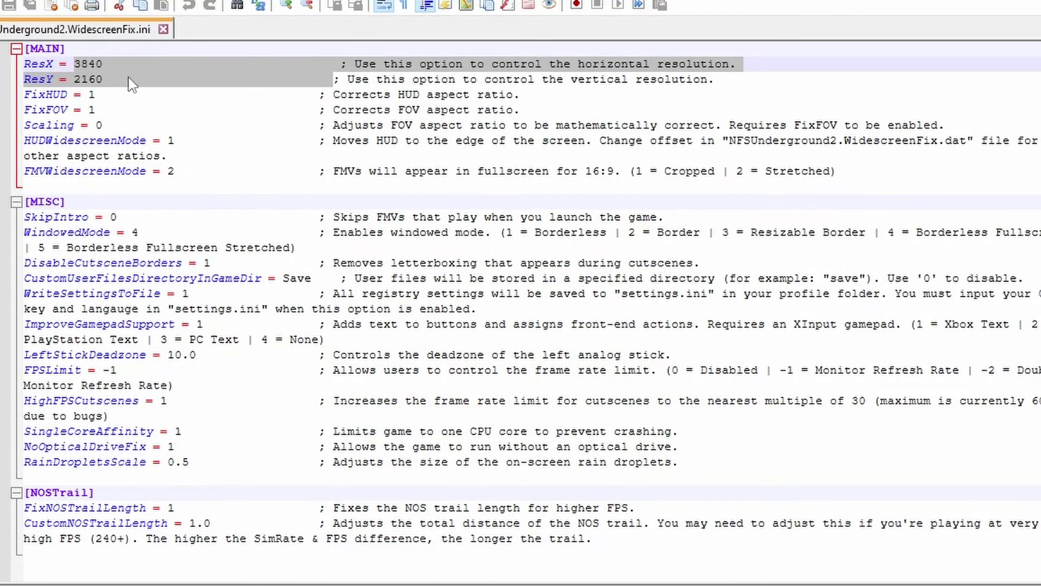
Review the resolution, FOV, scaling, HUD and FMV options in the [MAIN] section of the Underground 2 WidescreenFix ini file.
drag(124, 79, 59, 64)
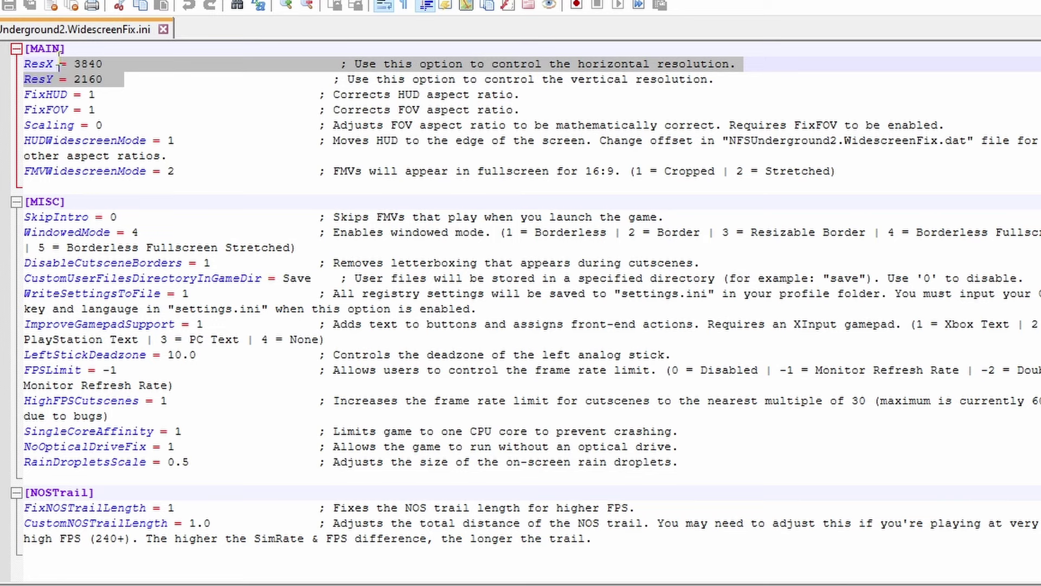
click(134, 108)
drag(189, 169, 25, 108)
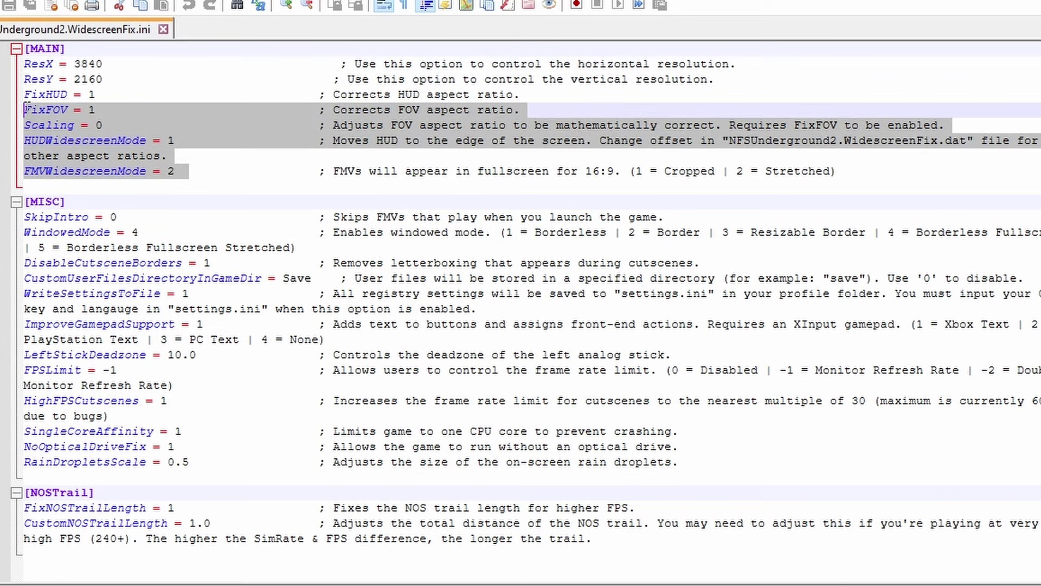
click(81, 124)
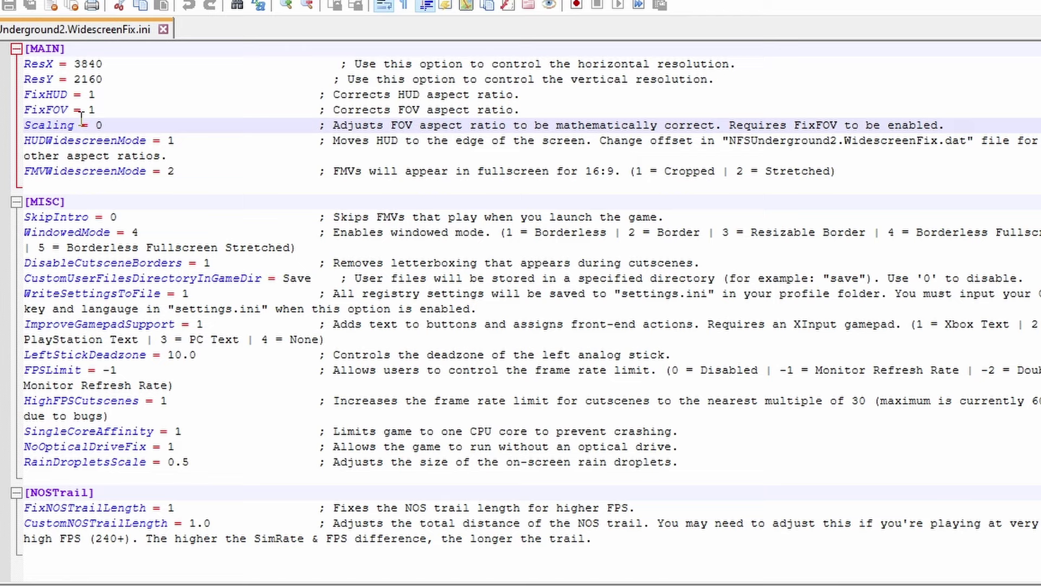
Examine the SkipIntro and WindowedMode options in the [MISC] section of the widescreen fix settings.
click(76, 204)
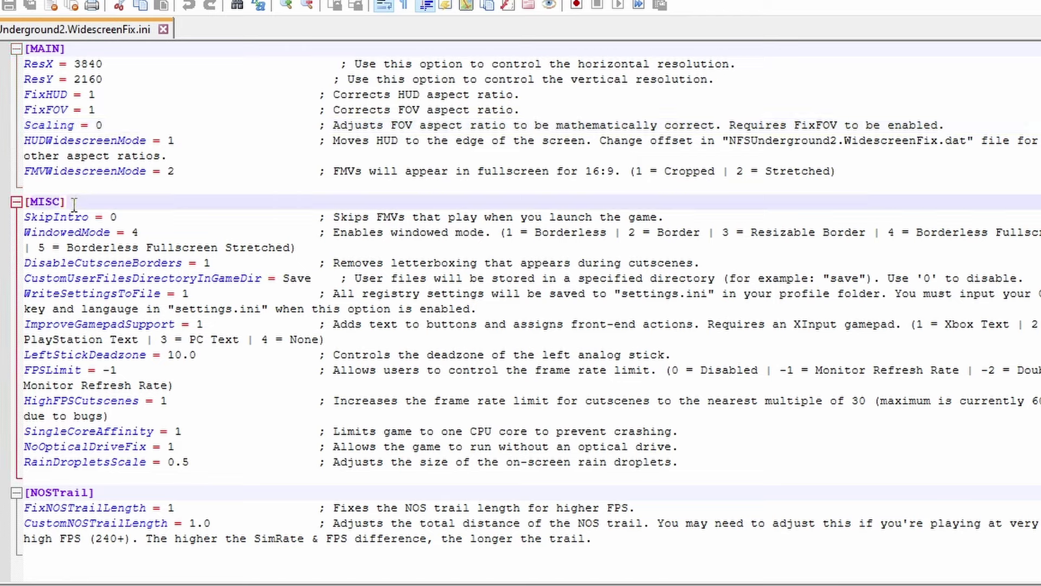
drag(73, 203, 31, 204)
click(147, 217)
drag(146, 217, 24, 217)
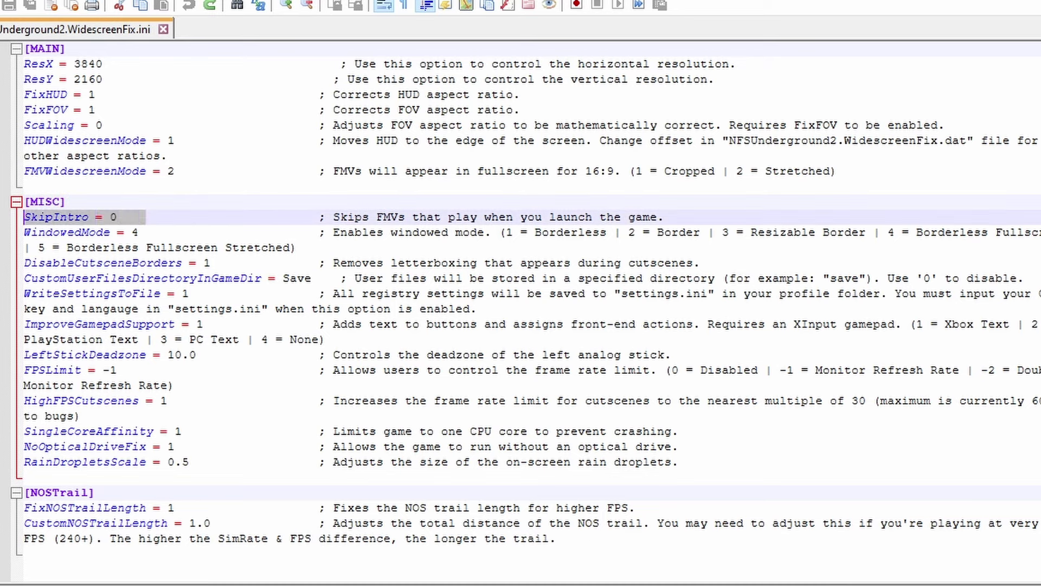
click(145, 233)
drag(152, 233, 24, 233)
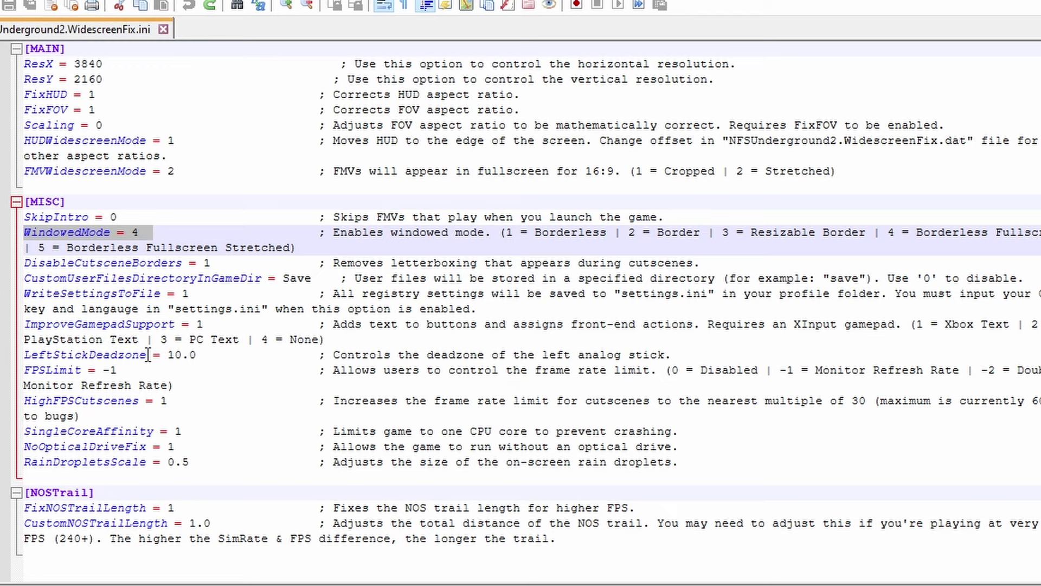
Inspect the left stick deadzone, the options from SingleCoreAffinity through CustomNOSTrailLength, and the ImproveGamepadSupport option.
drag(167, 358, 19, 355)
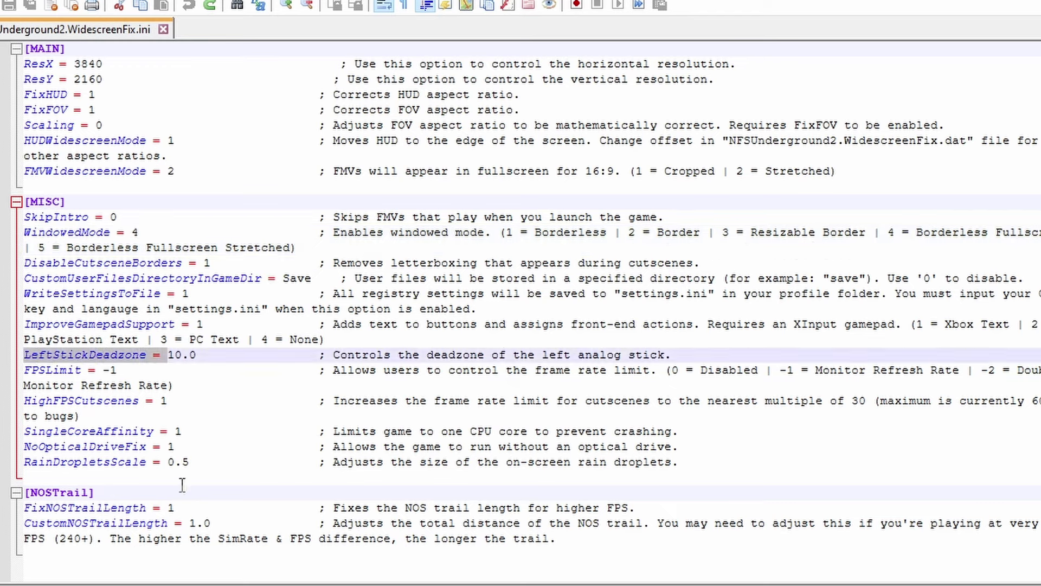
click(168, 495)
drag(226, 524, 17, 424)
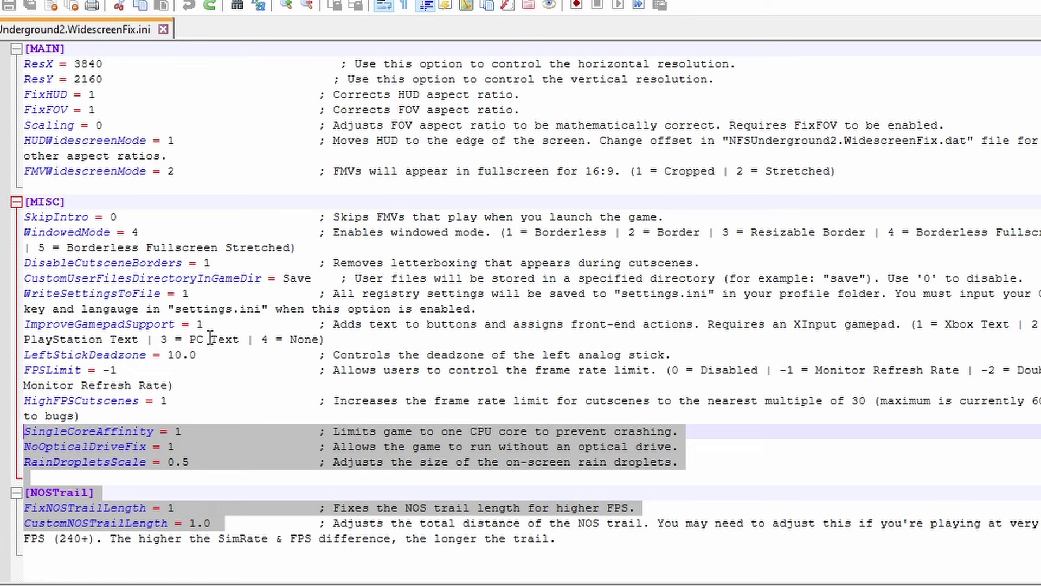
drag(214, 326, 15, 323)
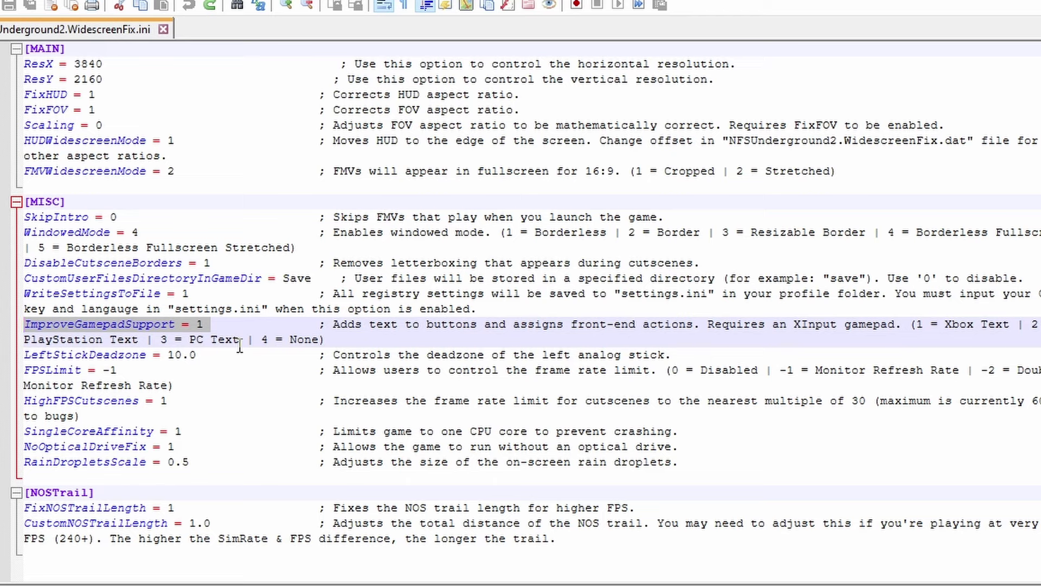
Read the descriptions of the DisableCutsceneBorders and SingleCoreAffinity options by highlighting their comments.
drag(332, 263, 702, 263)
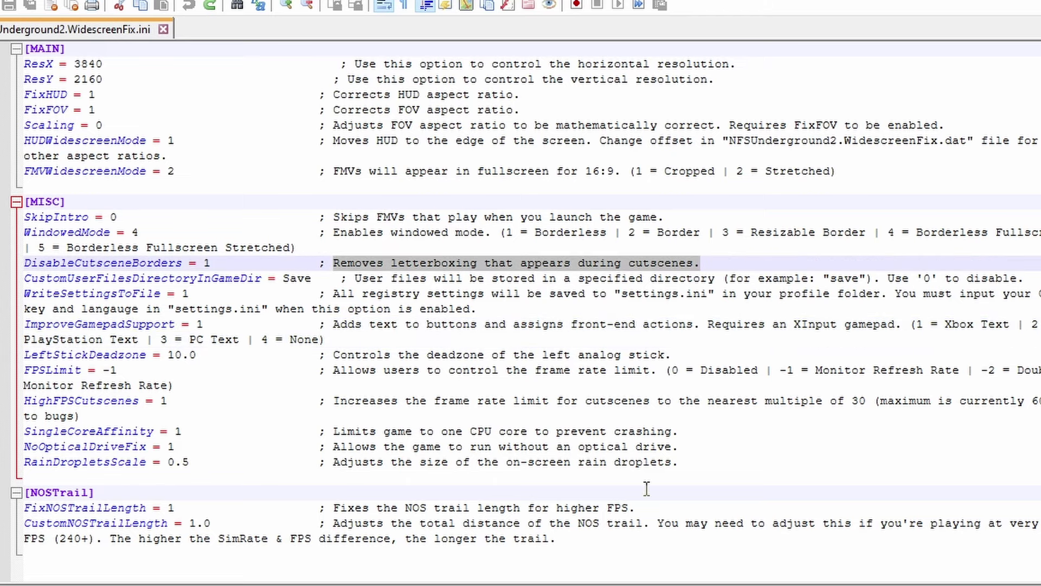
click(543, 446)
drag(327, 432, 719, 432)
click(368, 432)
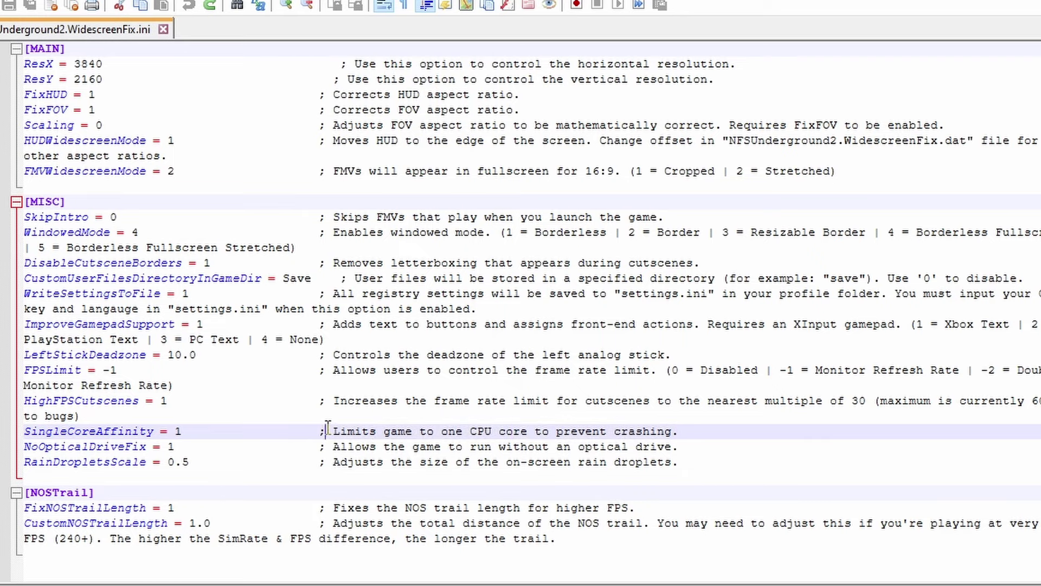
drag(325, 432, 711, 429)
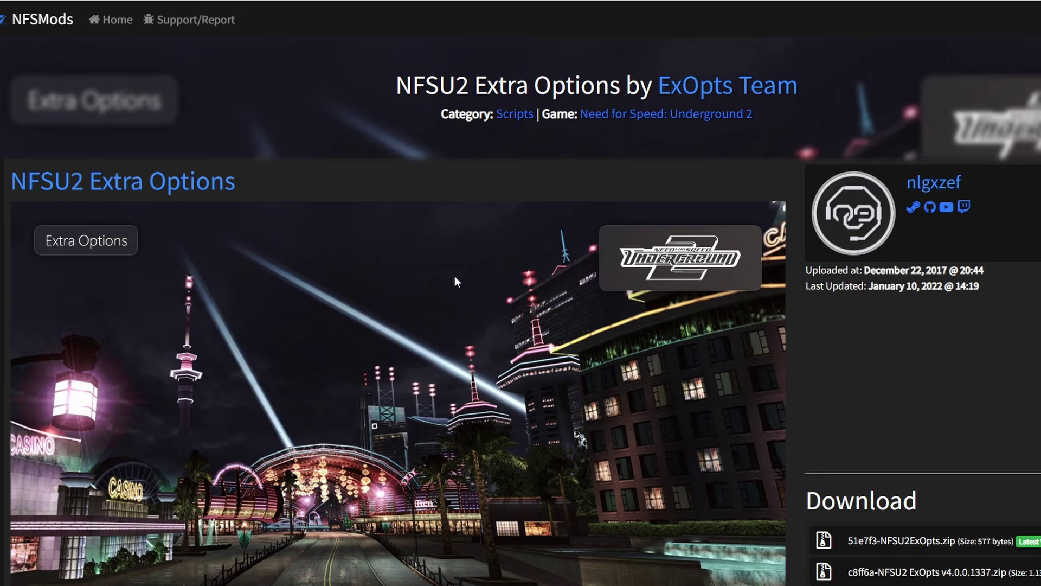
View the NFSU2 Extra Options mod page and examine the hotkey, lap and opponent options in its settings ini file.
scroll(411, 337, down, 15)
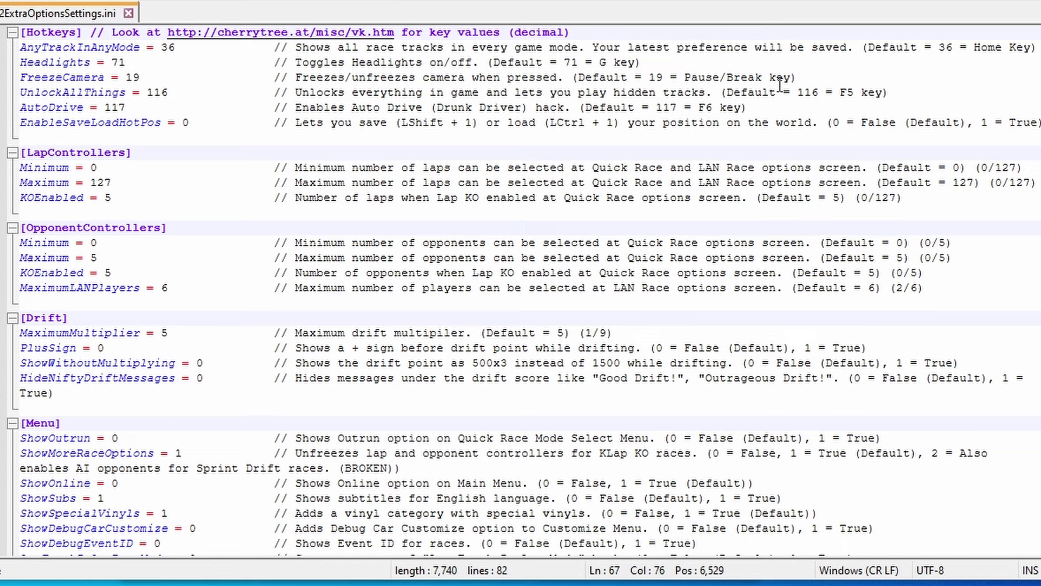
drag(915, 92, 20, 92)
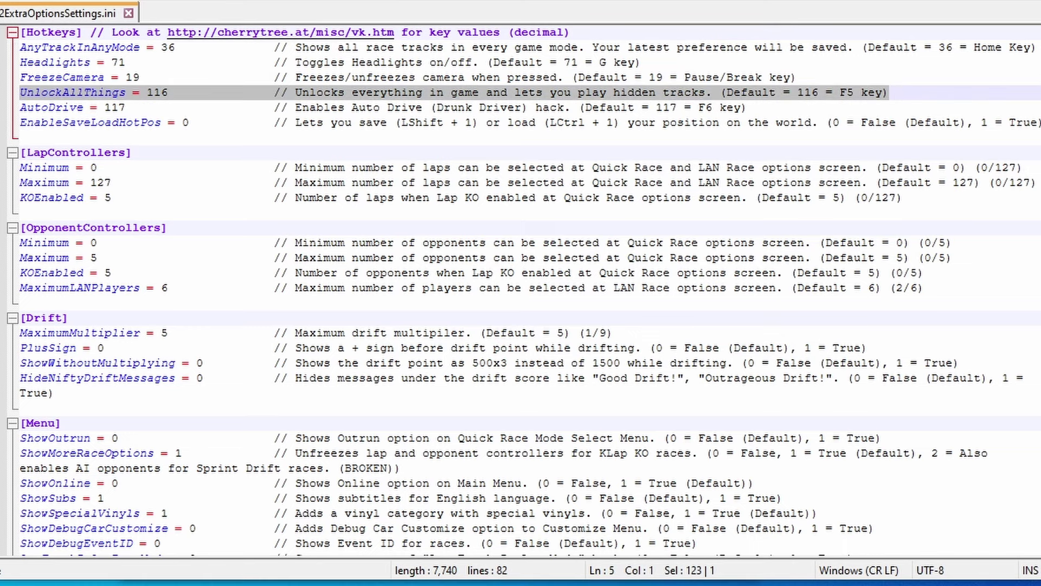
click(35, 182)
click(64, 258)
scroll(109, 257, down, 5)
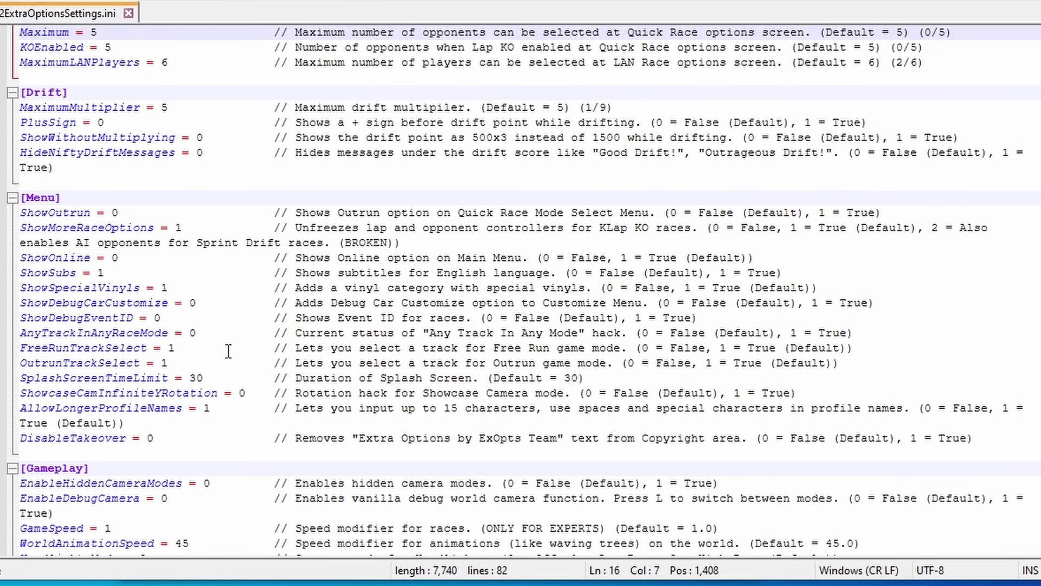
Examine the remaining Extra Options sections, highlighting the [Gameplay] options and reading through [Weather], [Fixes] and [Misc].
scroll(229, 351, down, 5)
click(113, 179)
scroll(114, 184, down, 4)
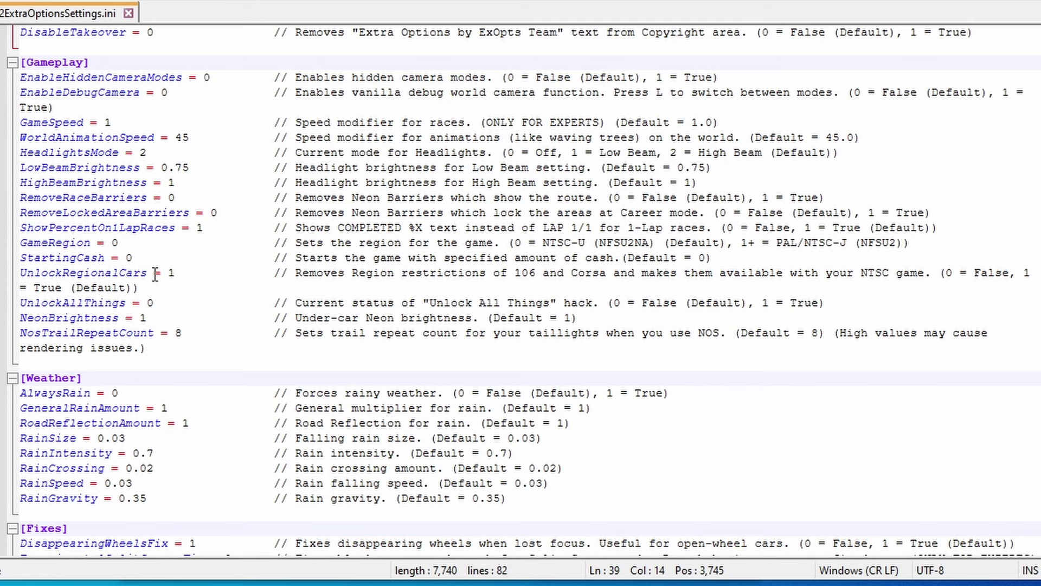
drag(184, 333, 28, 64)
scroll(106, 318, down, 3)
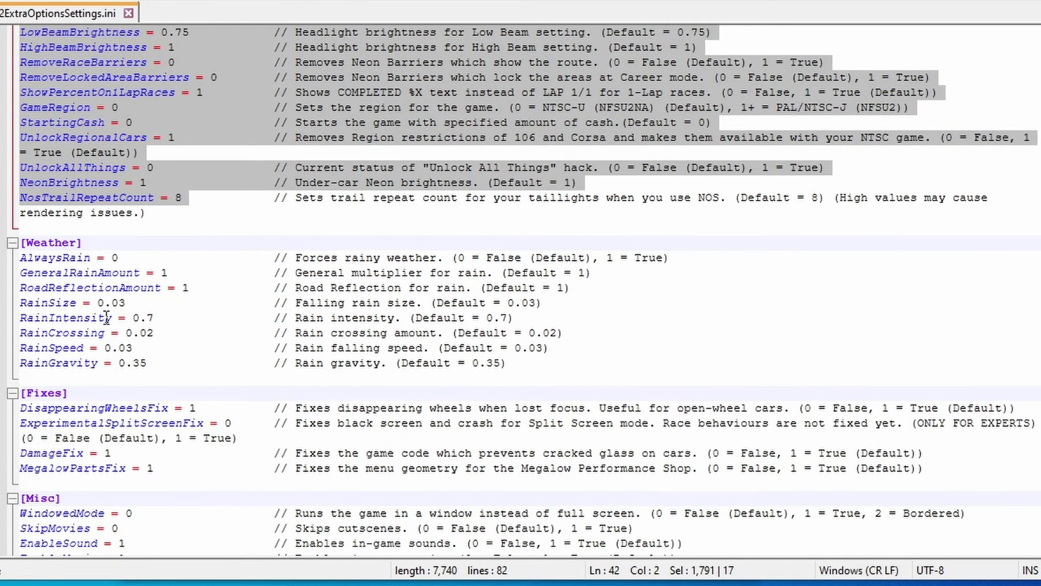
scroll(155, 363, down, 1)
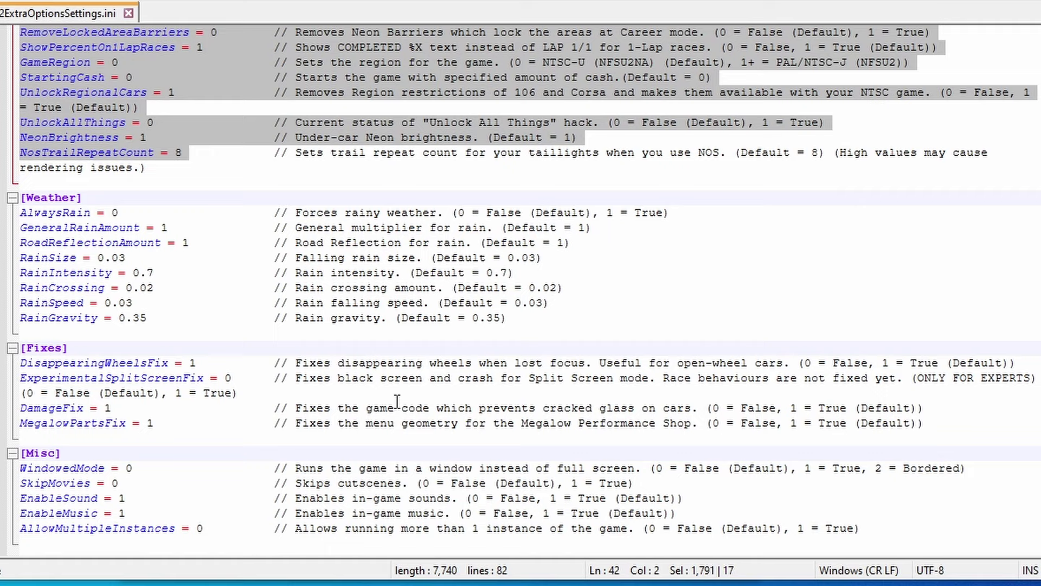
Highlight the [Fixes] options in the Extra Options settings file and review the file's sections again from the beginning.
drag(946, 423, 21, 331)
scroll(407, 477, up, 15)
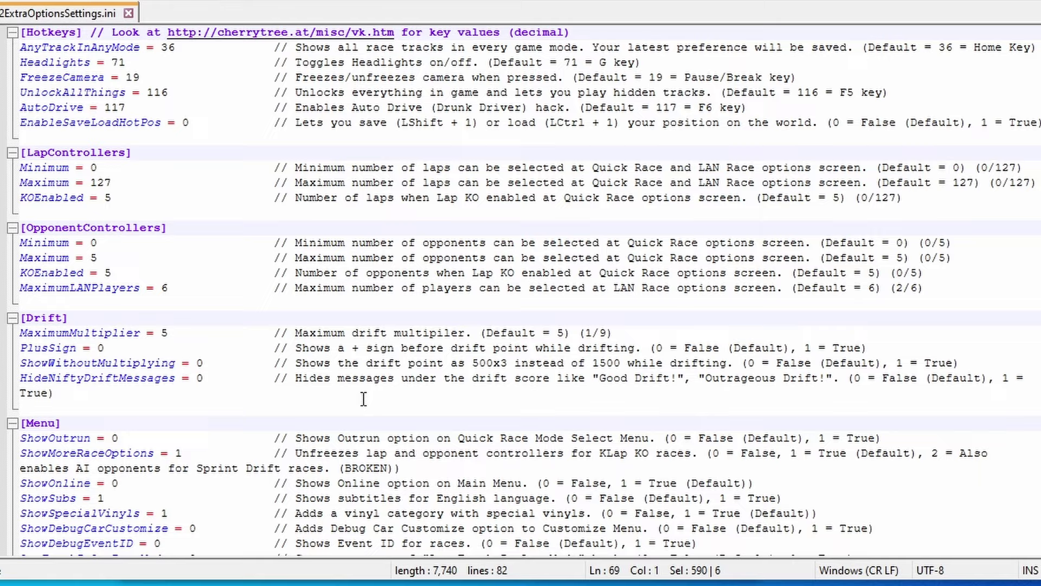
scroll(364, 399, down, 7)
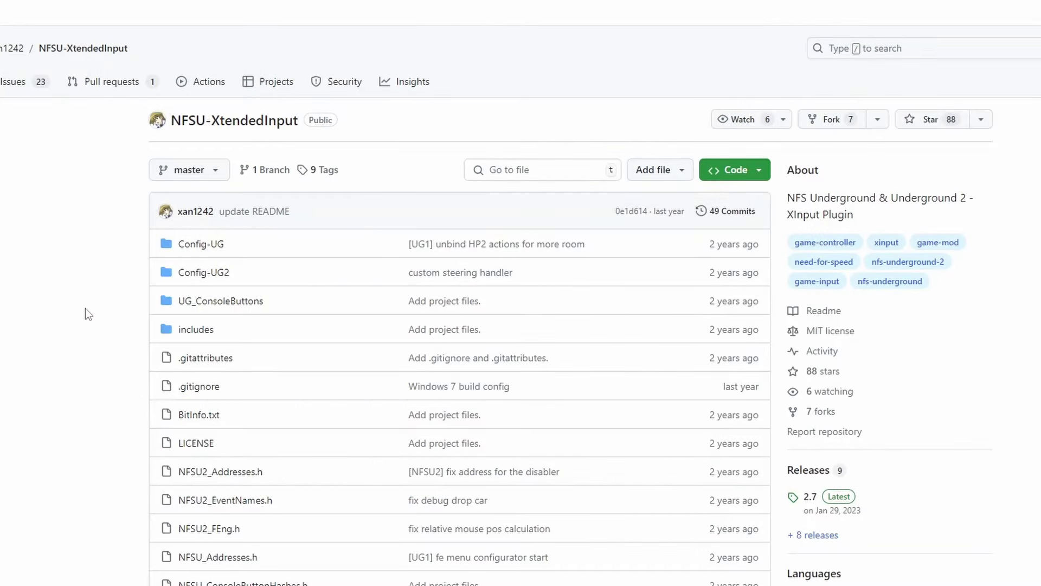
Look through the NFSU-XtendedInput GitHub repository and the description on the NFSU2 - English Subtitles Fixed mod page.
scroll(94, 288, down, 19)
scroll(158, 301, up, 4)
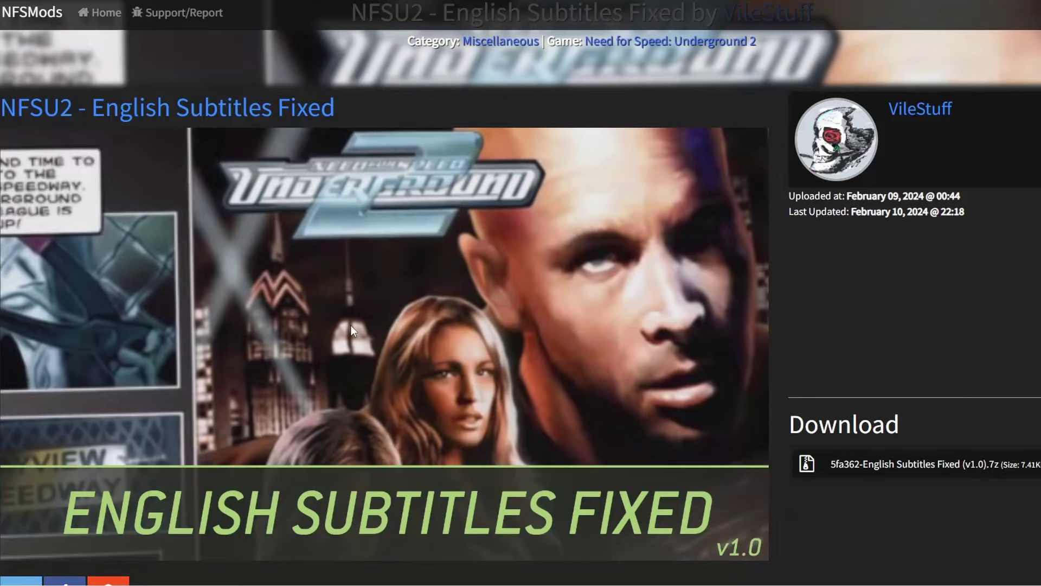
scroll(325, 324, down, 7)
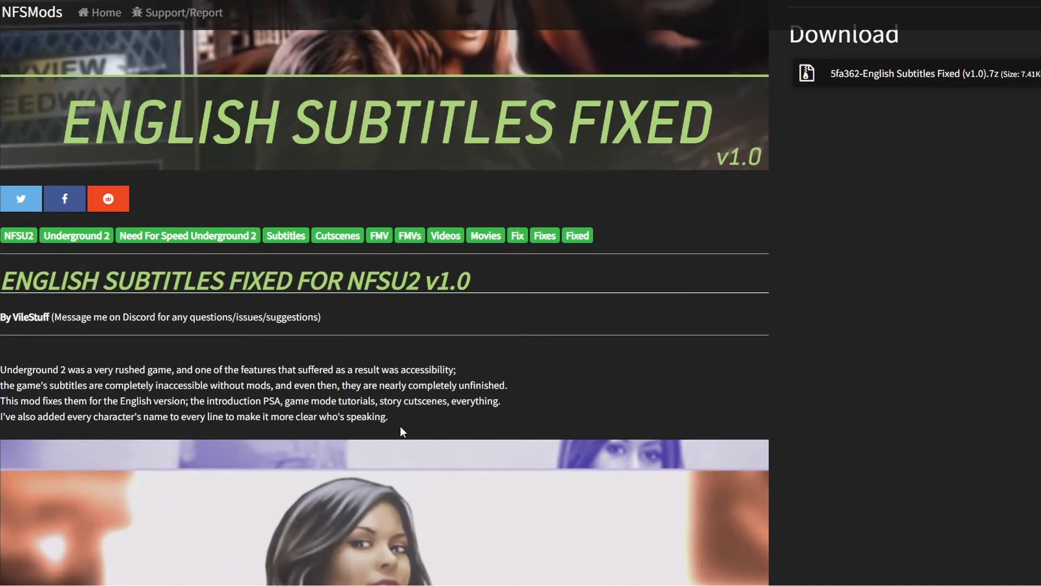
scroll(400, 425, down, 6)
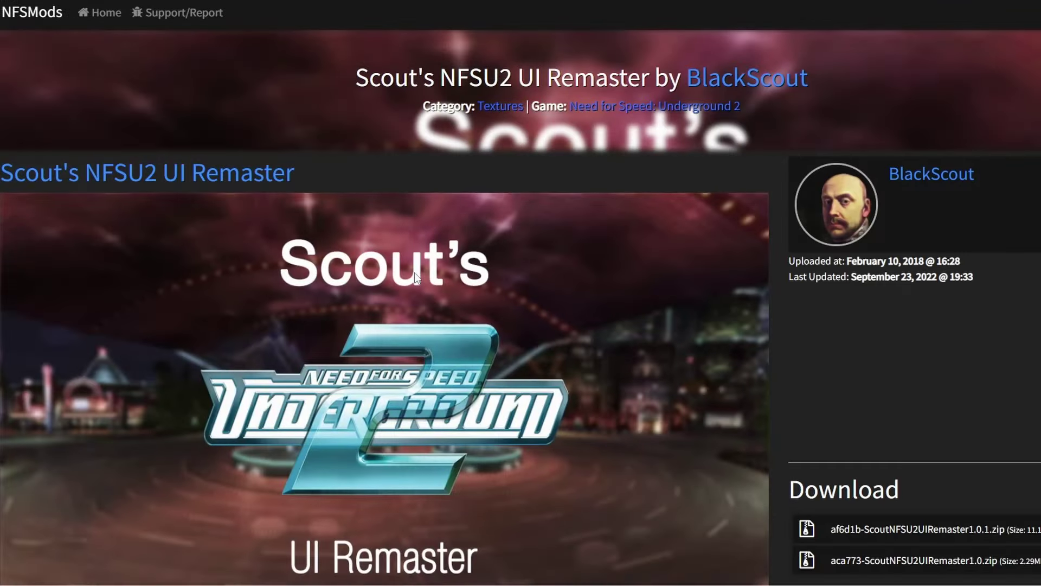
Examine the screenshots and texture comparisons on the Scout's NFSU2 UI Remaster mod page, returning to its beginning.
scroll(414, 273, down, 2)
scroll(415, 277, down, 20)
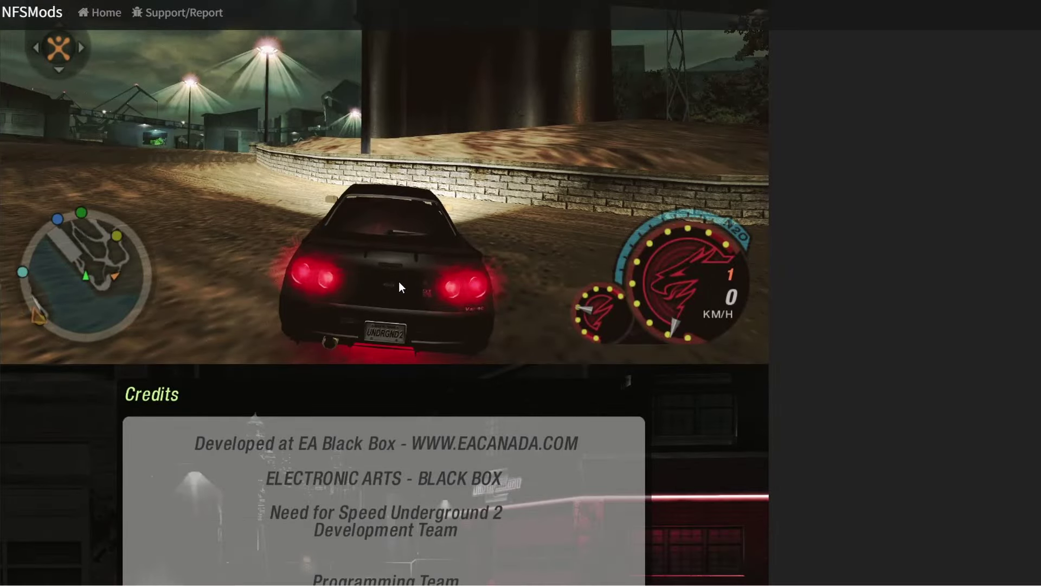
scroll(399, 282, down, 5)
scroll(402, 279, down, 15)
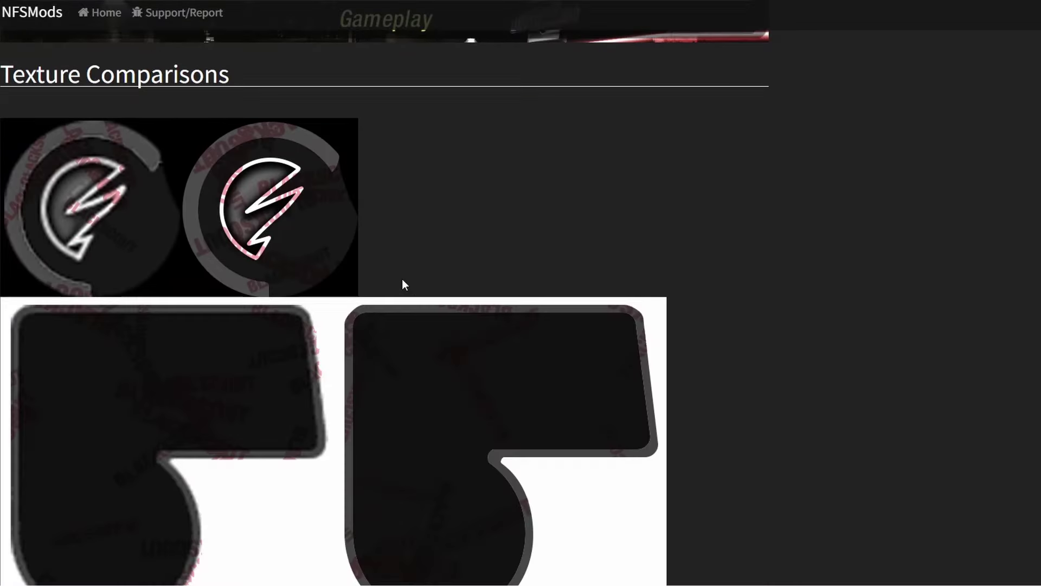
scroll(412, 347, down, 5)
scroll(426, 379, down, 3)
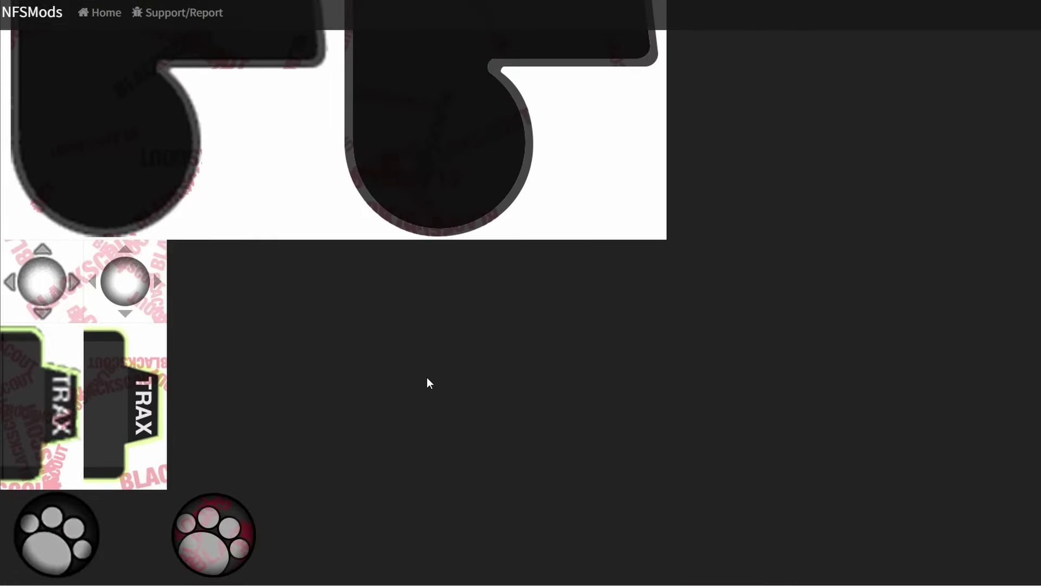
scroll(428, 377, up, 15)
scroll(428, 377, up, 20)
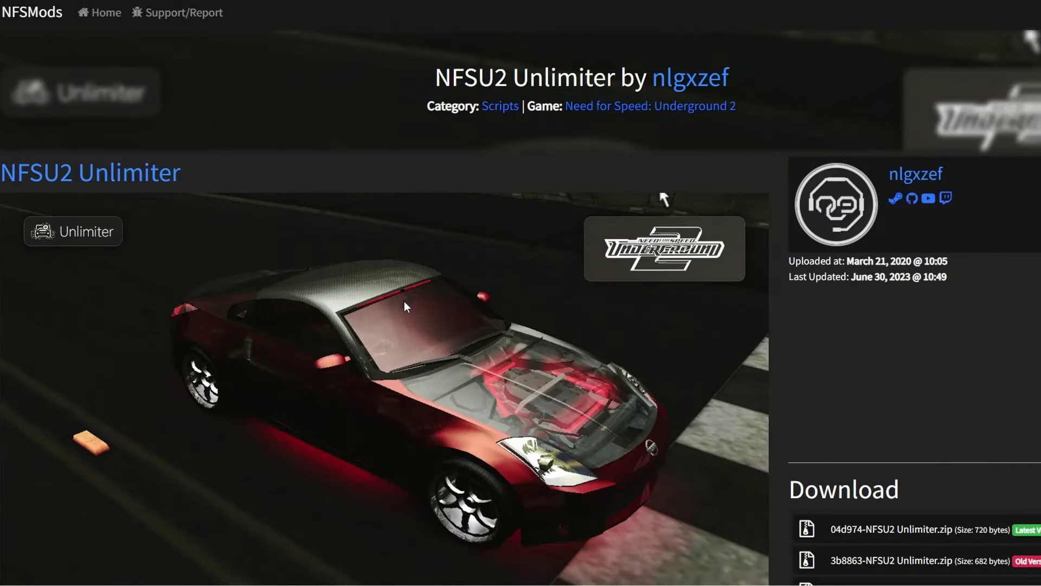
Read the NFSU2 Unlimiter mod description and highlight its features from the added-car fixes through the missing FNG objects fix.
scroll(404, 303, down, 10)
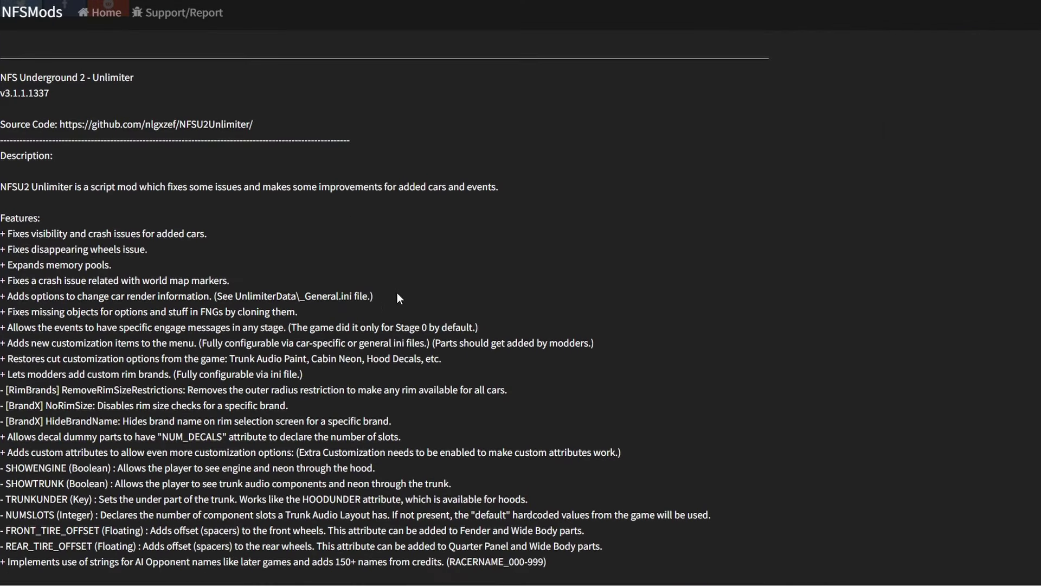
scroll(399, 297, up, 8)
scroll(424, 320, down, 7)
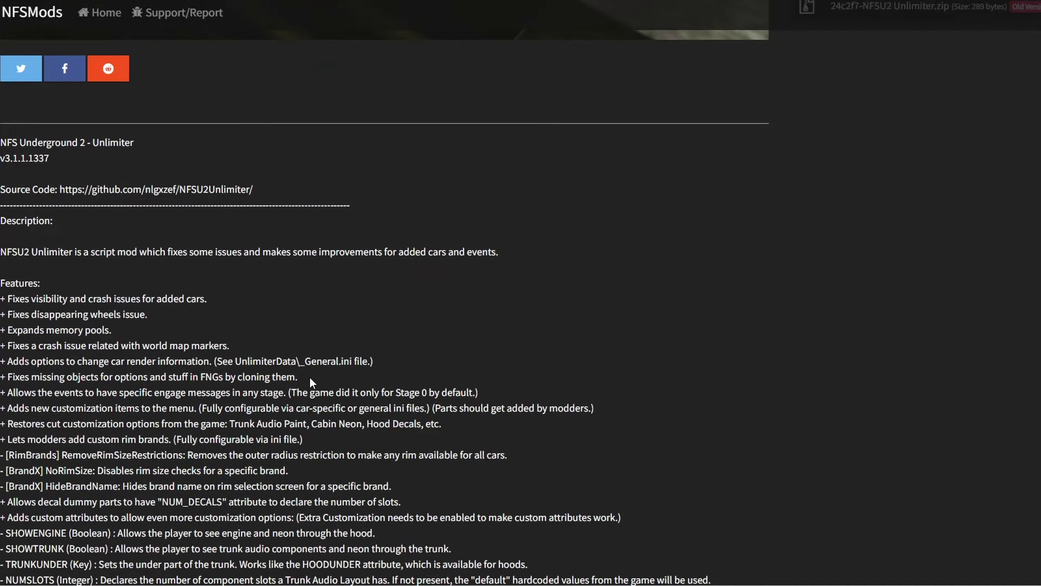
mouse_move(305, 378)
mouse_down()
mouse_move(261, 376)
mouse_move(108, 331)
mouse_move(2, 285)
mouse_up()
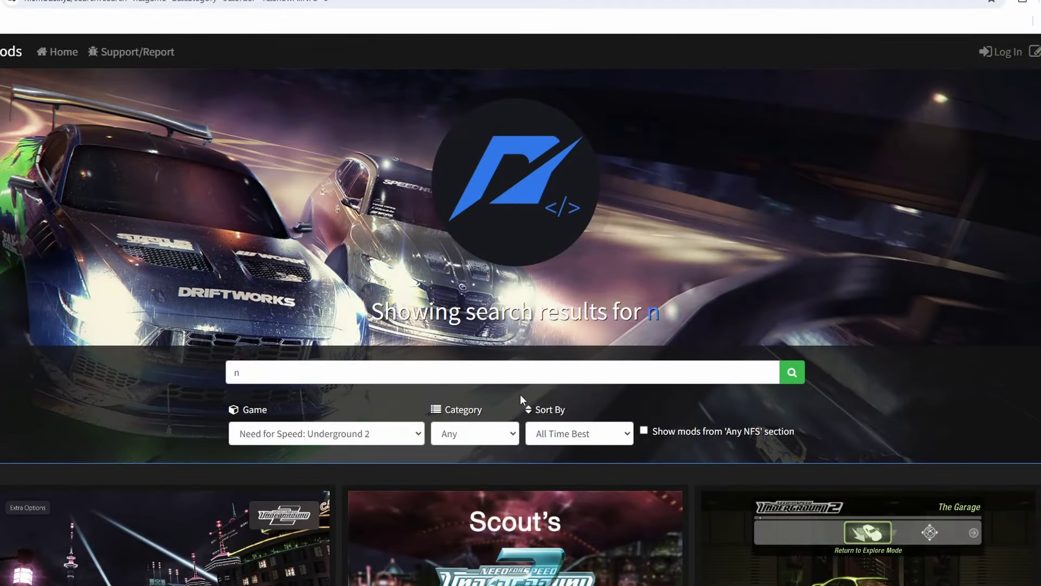
Browse the all-time best Need for Speed: Underground 2 mods in the NFSMods search results.
scroll(519, 395, down, 13)
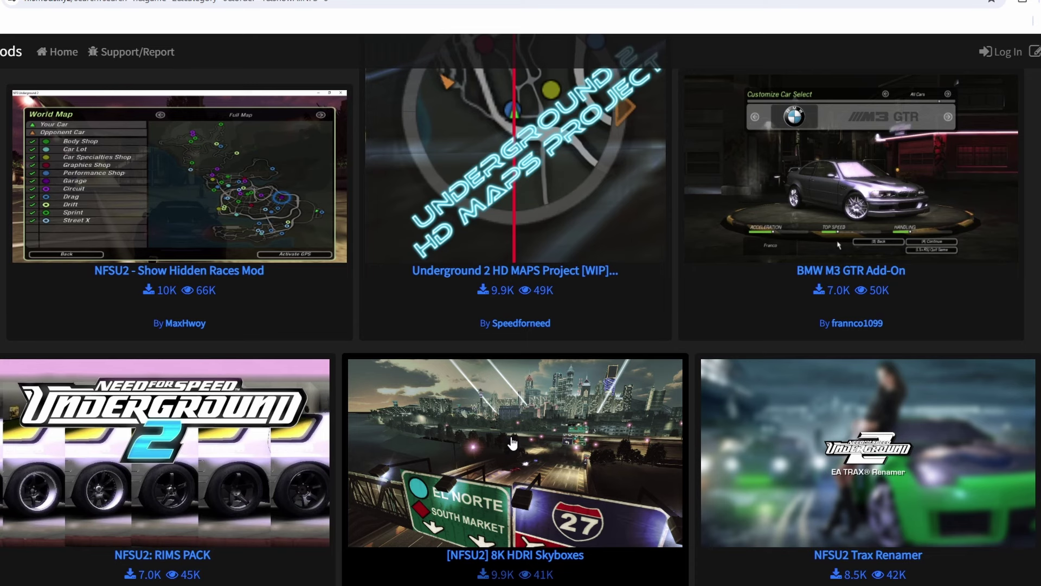
scroll(508, 444, up, 8)
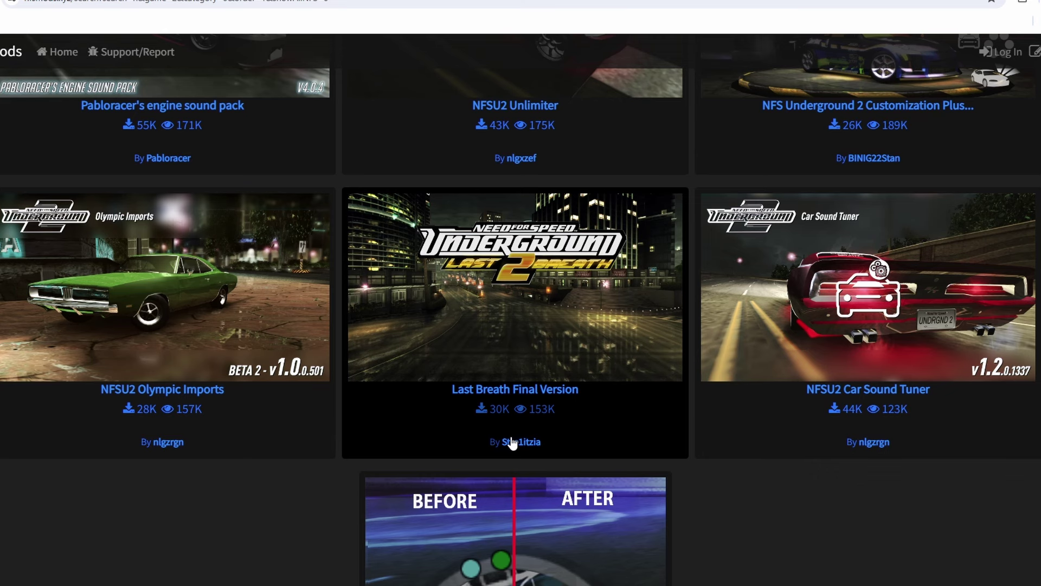
scroll(515, 433, up, 12)
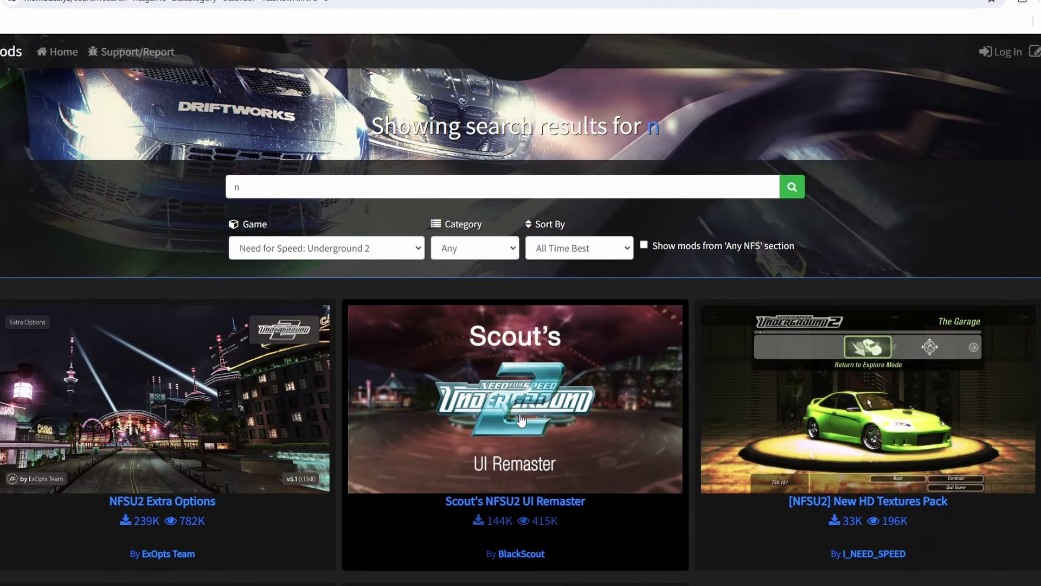
scroll(520, 420, down, 5)
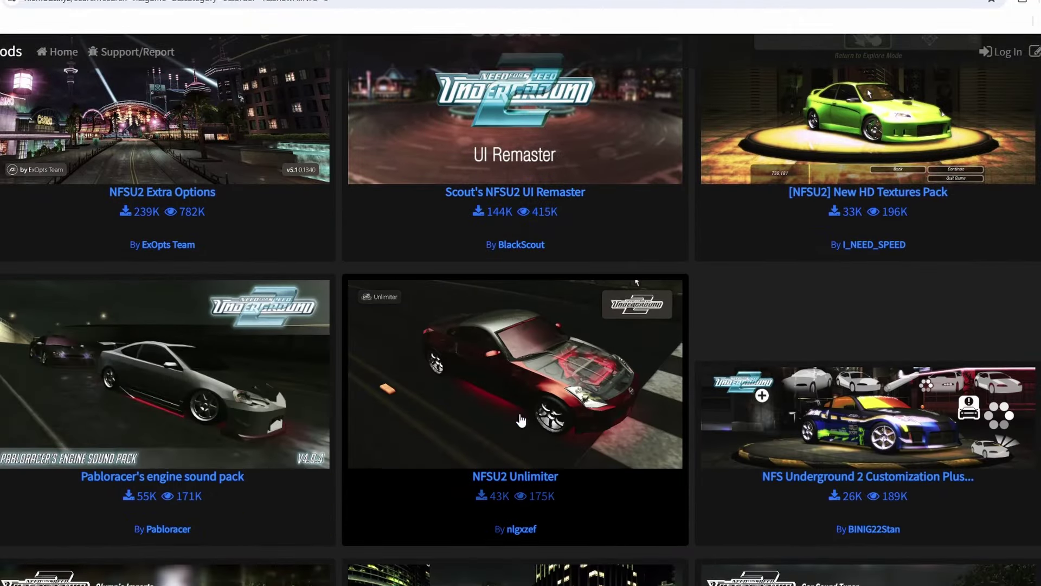